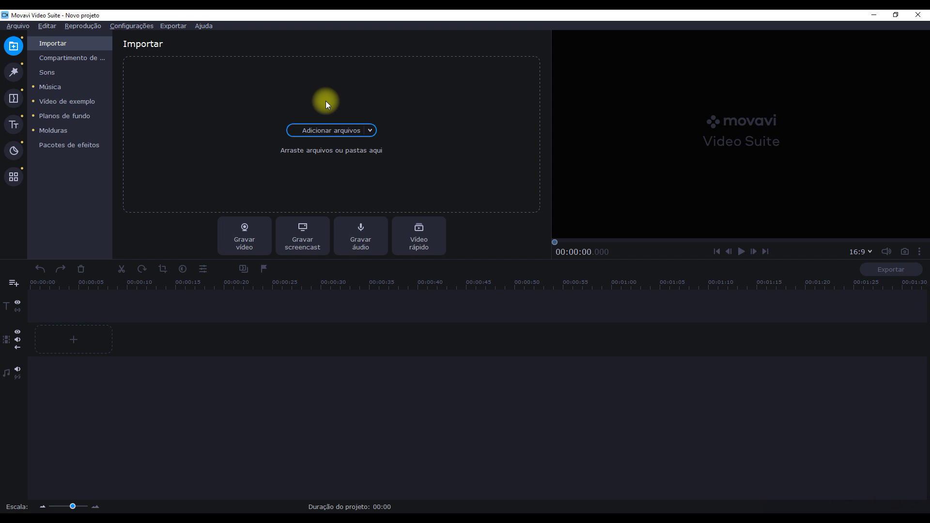
- Import the photo IMG_0003_1 from the desktop and place it at the start of the video track
click(341, 133)
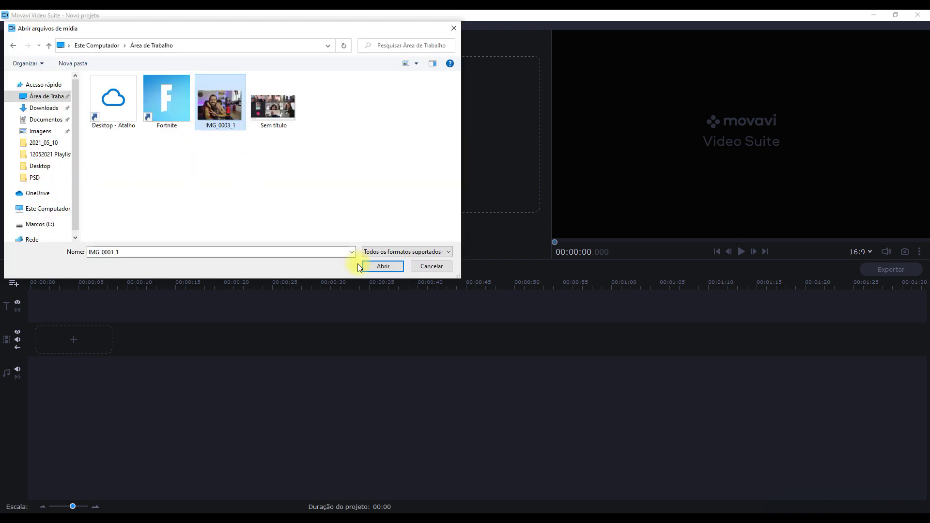
click(383, 267)
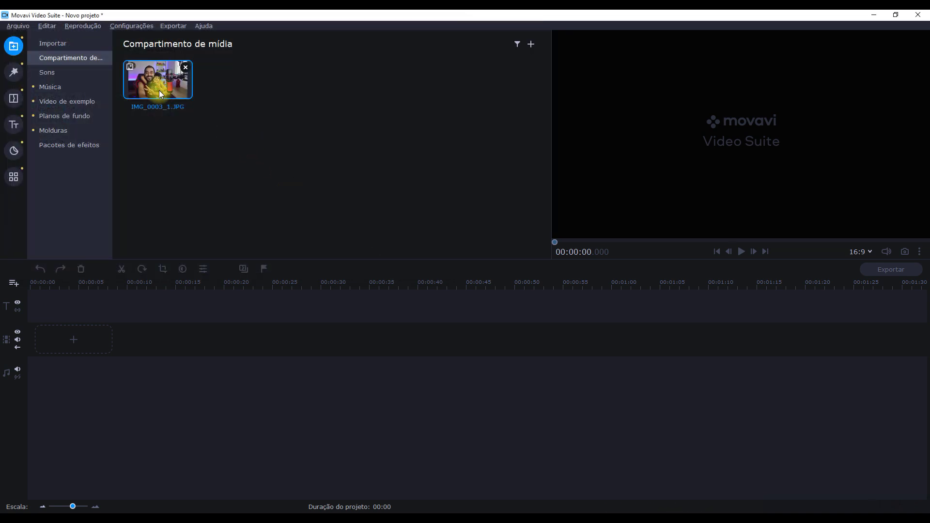
drag(163, 100, 95, 336)
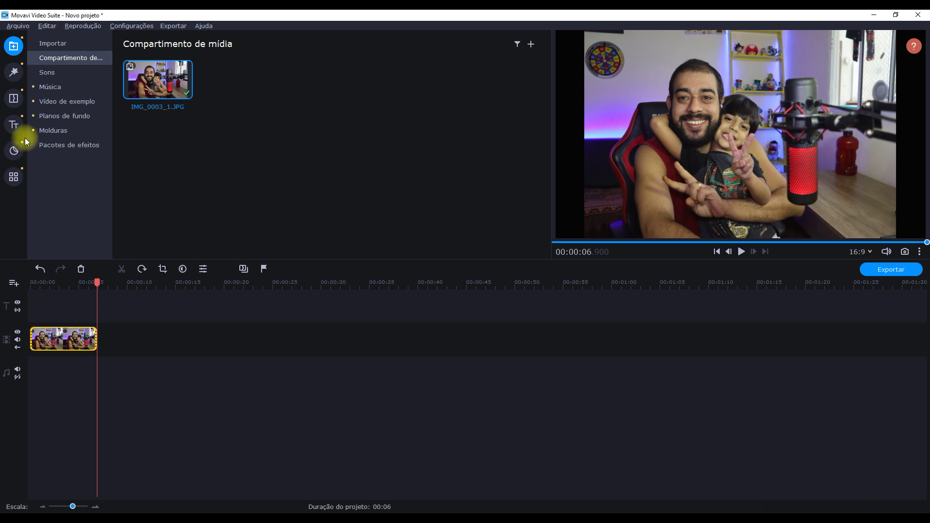
- Overlay the Coração sticker on the photo clip and shrink it into the image's lower-left corner
click(13, 151)
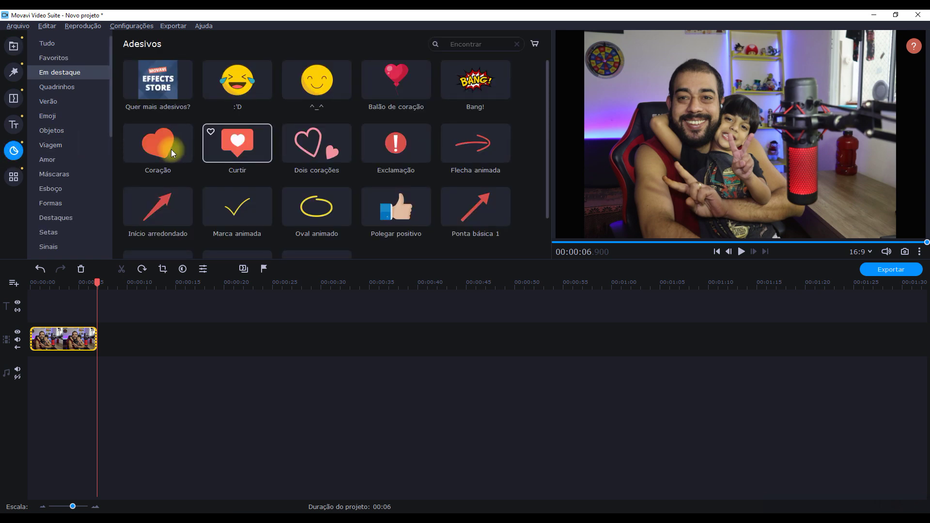
drag(158, 143, 96, 310)
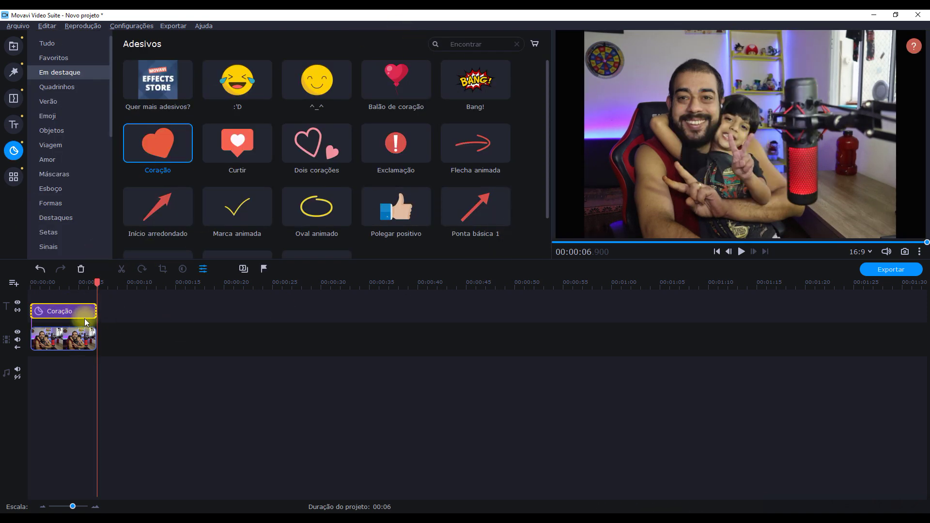
double_click(58, 314)
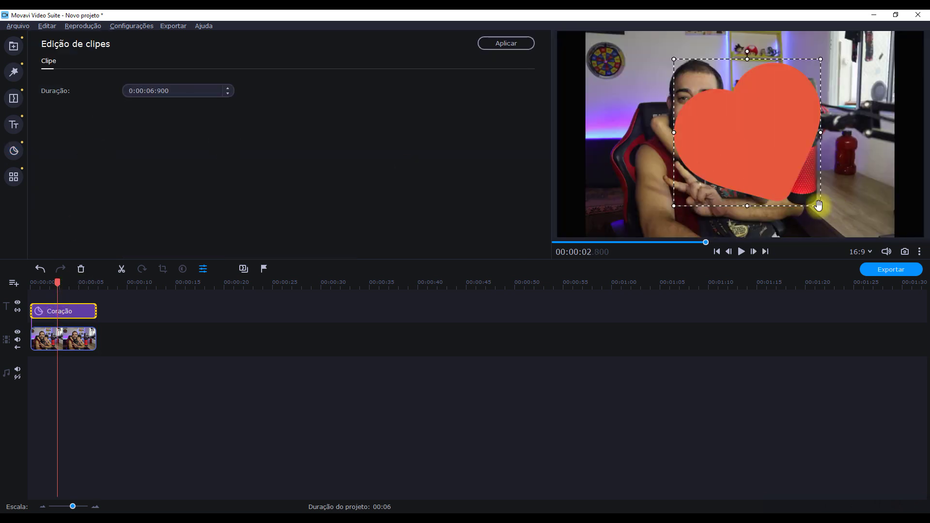
drag(822, 206, 659, 153)
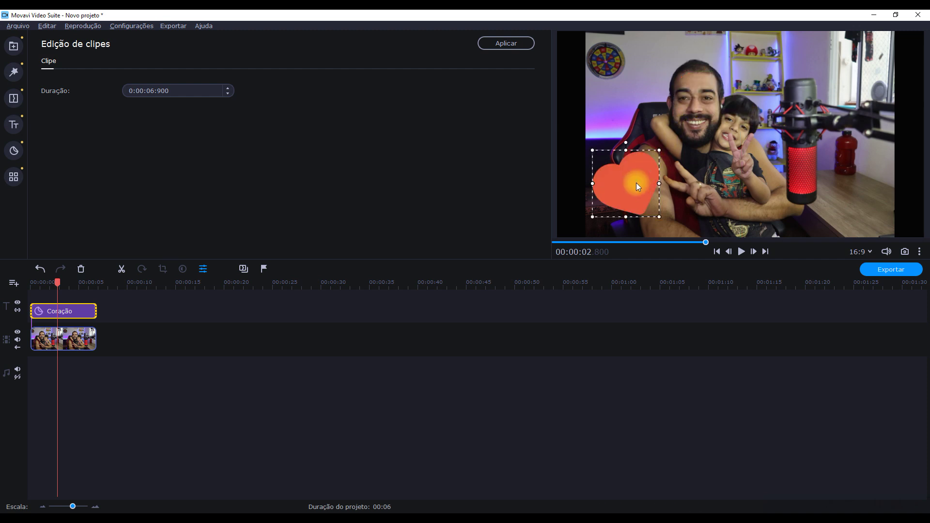
drag(635, 198, 634, 198)
drag(657, 166, 643, 178)
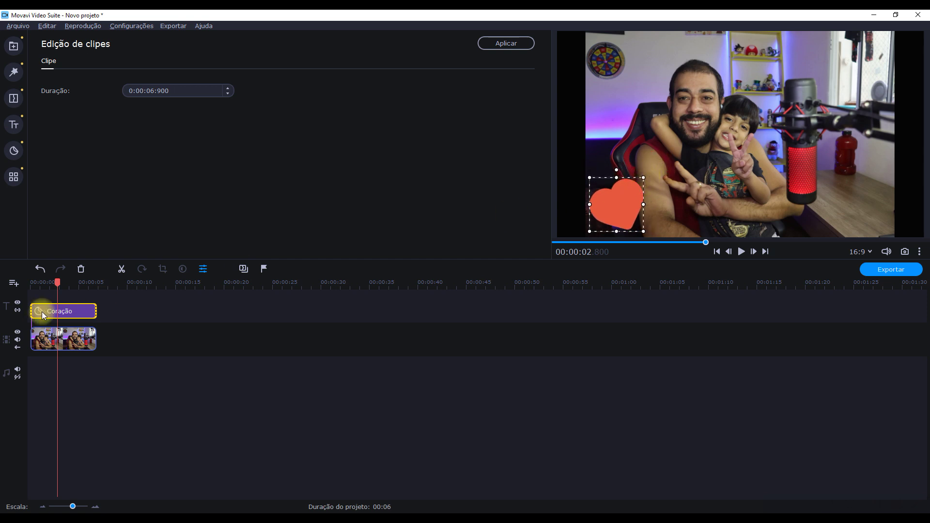
- Open the Animação tool for the heart sticker clip
right_click(86, 310)
mouse_move(158, 359)
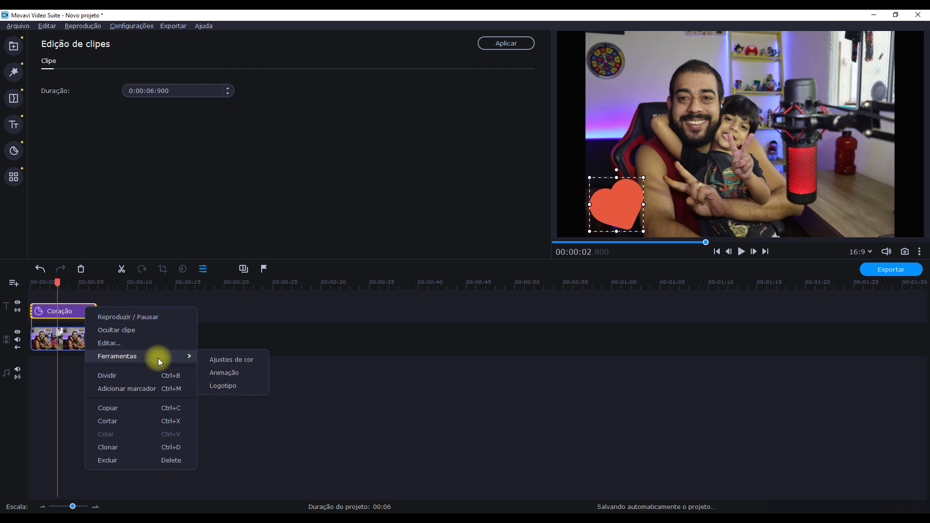
click(246, 373)
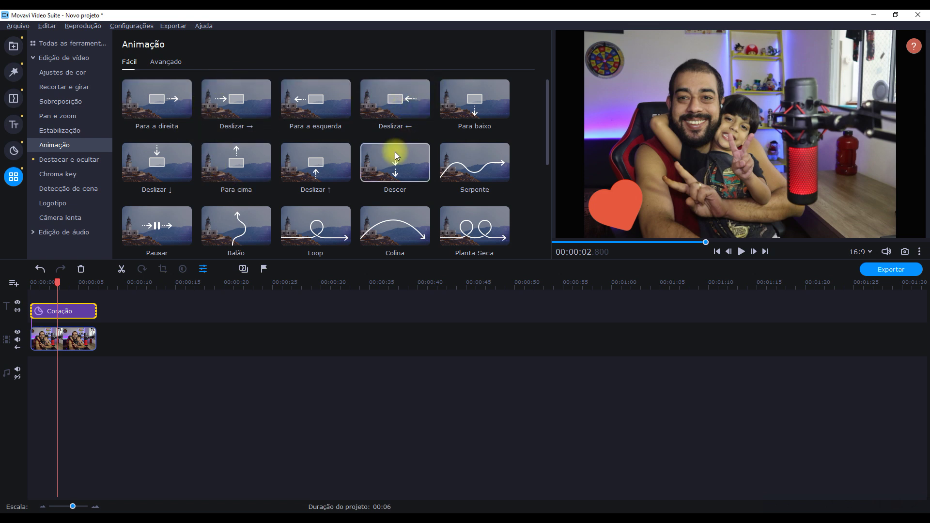
- Browse the easy animation presets and apply Balão to the heart sticker clip
scroll(395, 153, down, 4)
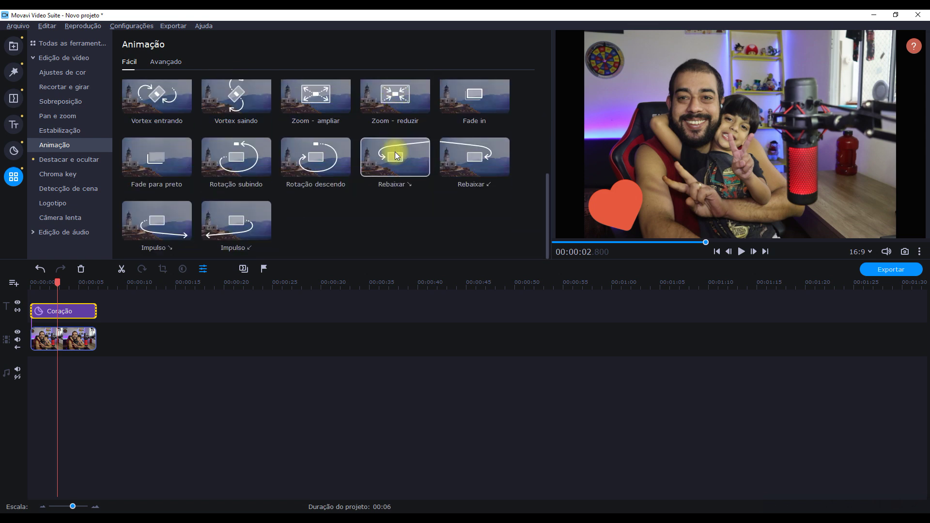
scroll(356, 202, up, 3)
scroll(356, 202, up, 1)
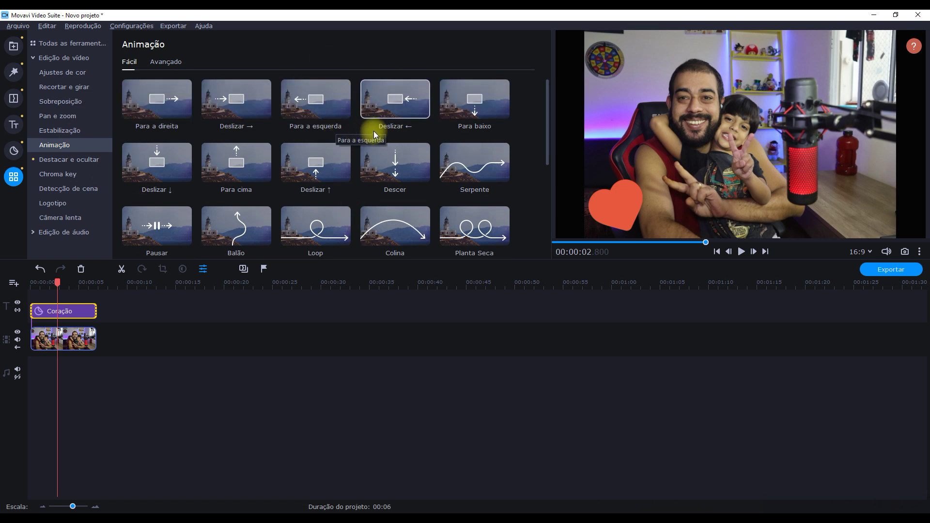
scroll(242, 121, down, 1)
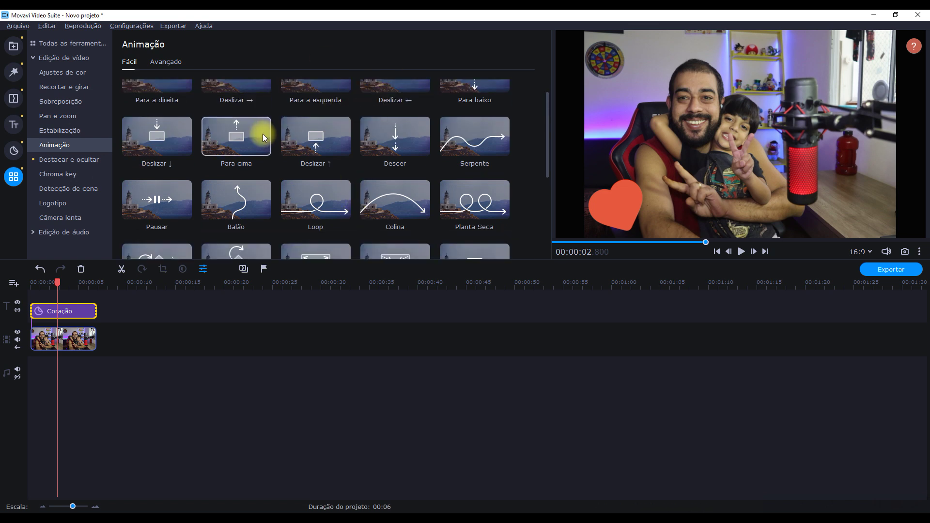
drag(229, 193, 76, 313)
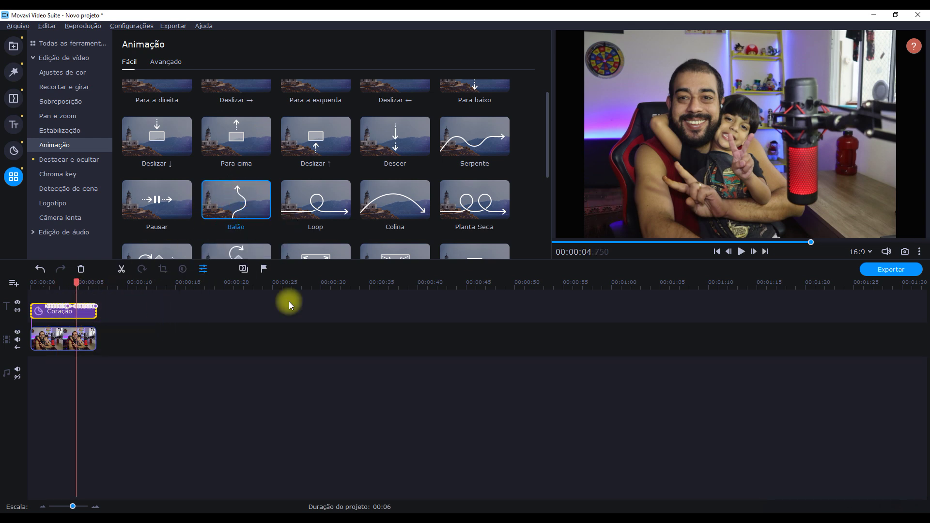
- Preview the sticker's Balão animation from near the start of the clip, then undo that animation
click(36, 283)
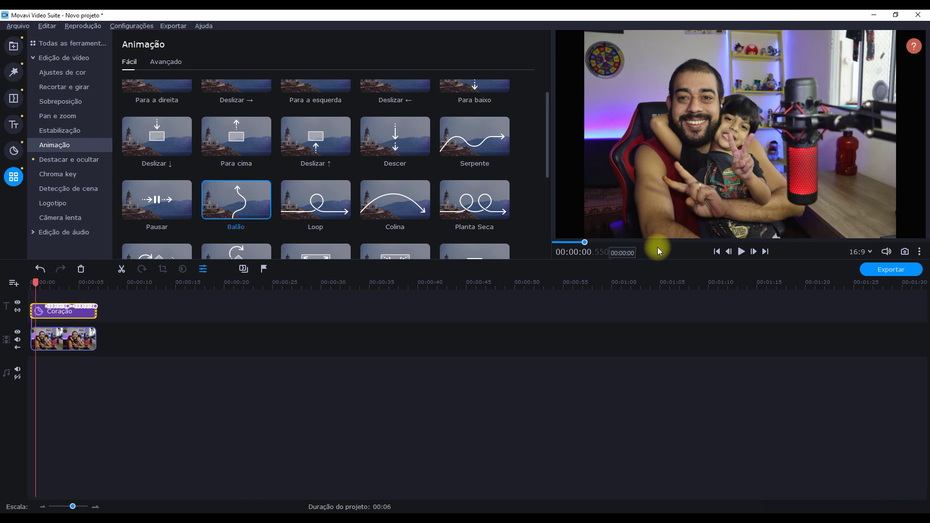
click(741, 251)
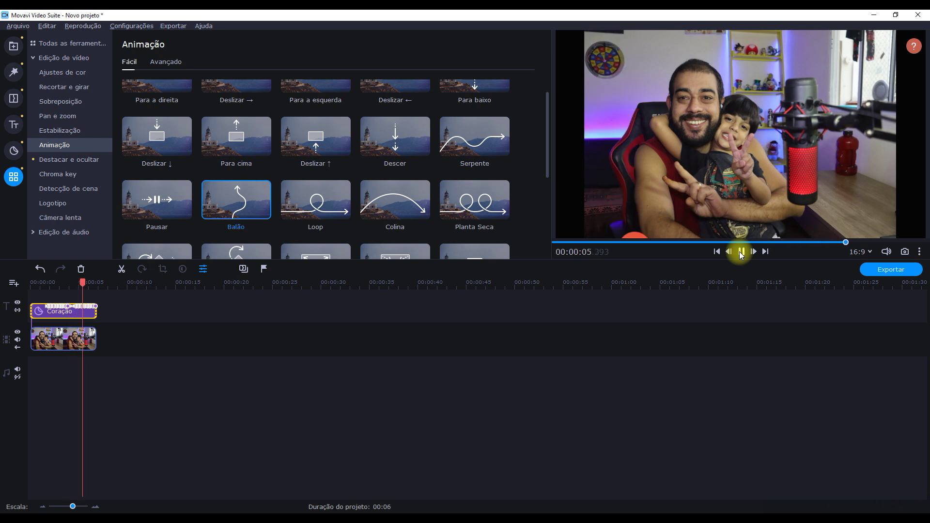
click(741, 252)
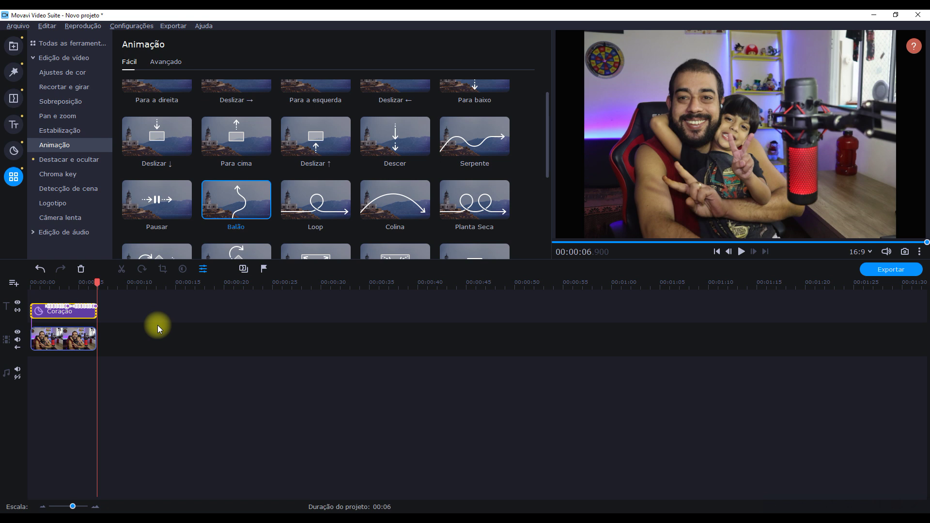
key(ctrl+z)
- Add an advanced keyframe animation to the heart sticker clip
click(63, 313)
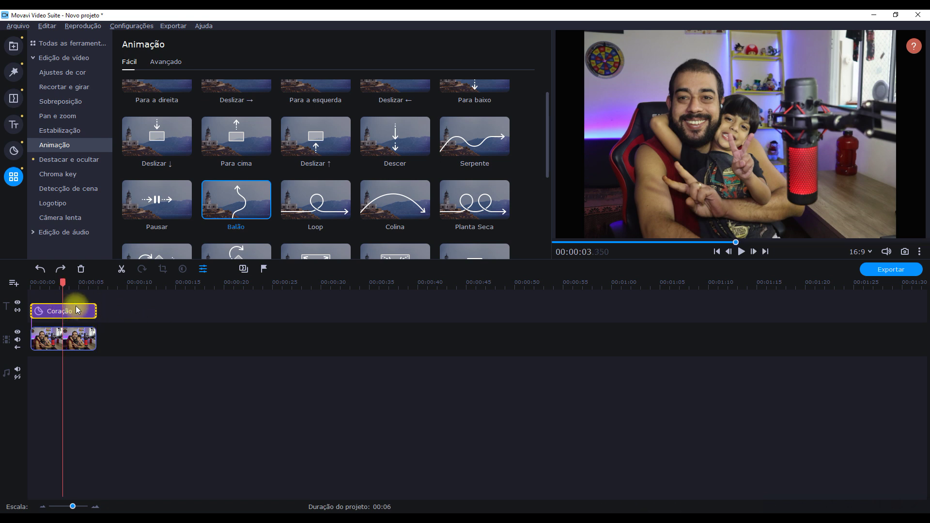
click(166, 63)
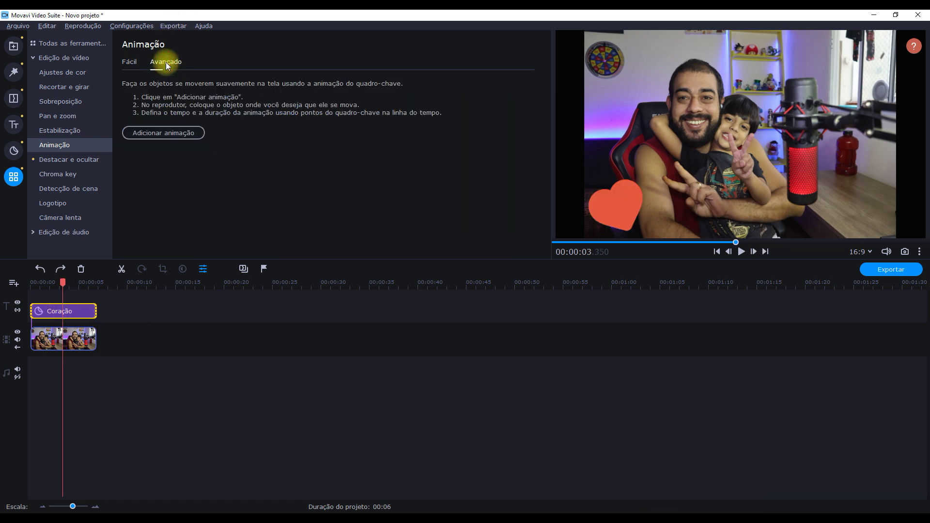
click(178, 135)
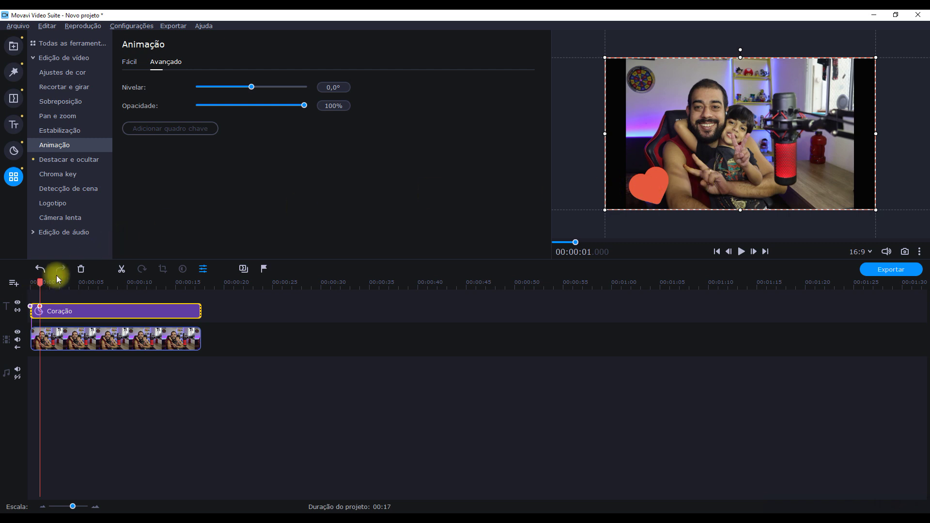
- Add a keyframe at about 00:00:04.450 and move the heart up and right, onto the man's shoulder
click(40, 281)
drag(41, 281, 73, 281)
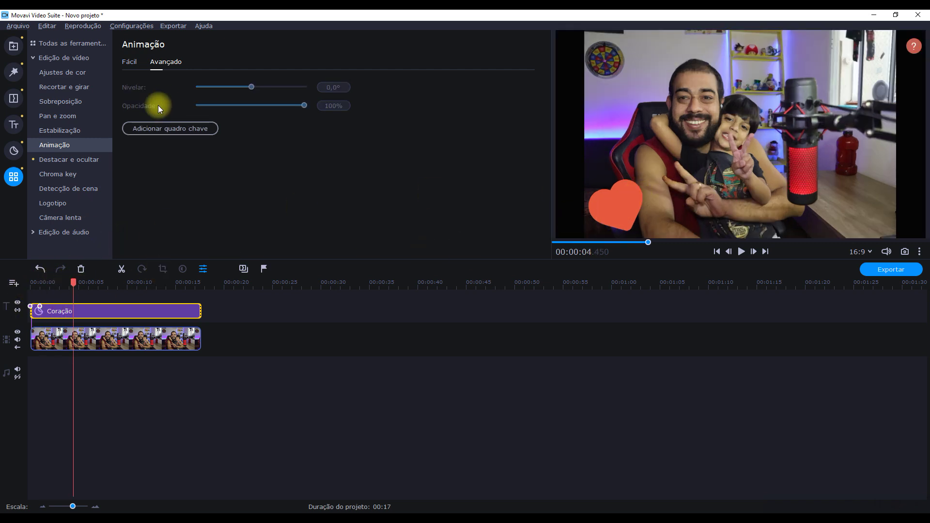
click(164, 134)
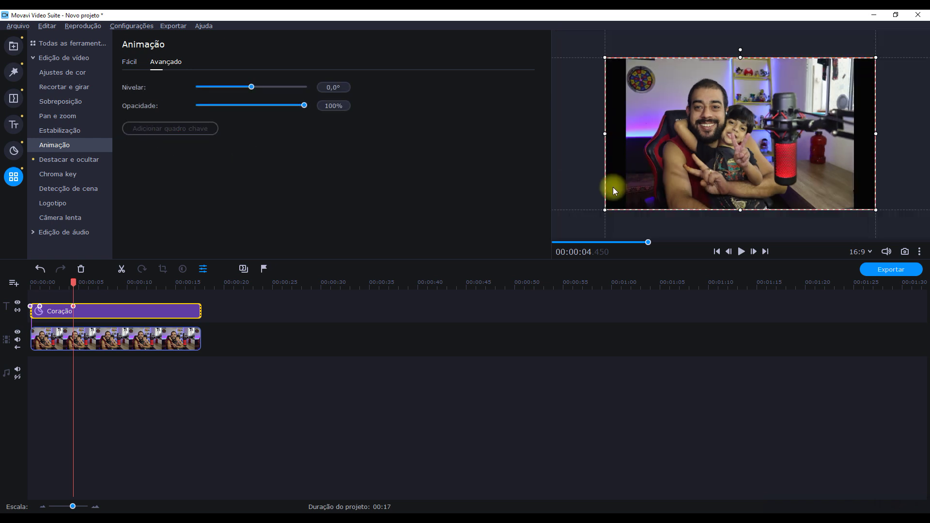
drag(684, 178, 720, 138)
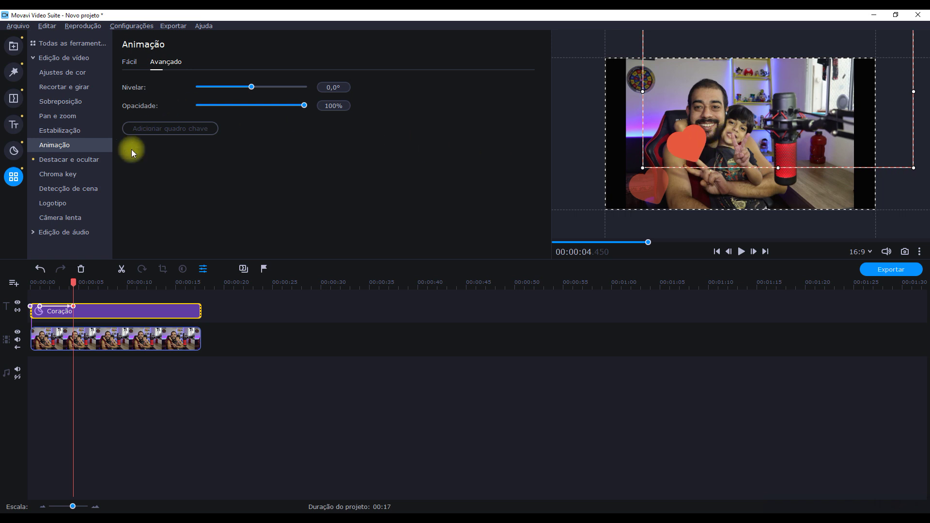
- Add a keyframe at about 00:00:07.900 and move the heart down and right, to the image's lower middle
click(74, 283)
drag(75, 283, 106, 284)
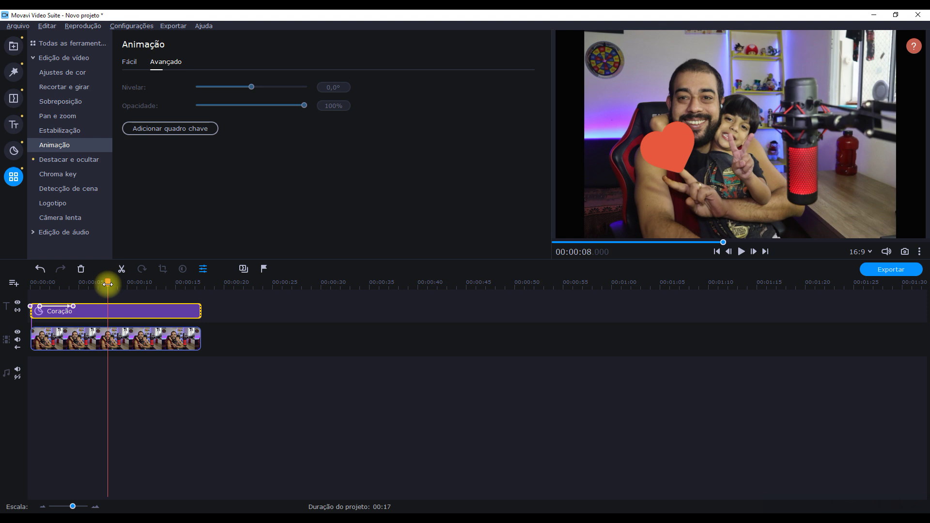
click(178, 130)
mouse_move(727, 122)
mouse_down()
mouse_move(766, 175)
mouse_move(759, 165)
mouse_up()
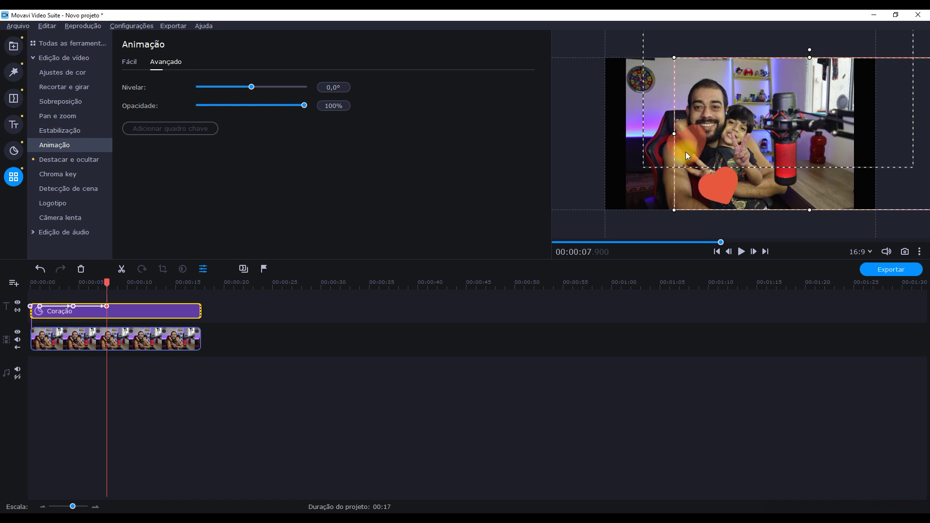
- Add a keyframe at about 00:00:11.150 and move the heart up and right, between the boy and the microphone
drag(107, 278, 139, 277)
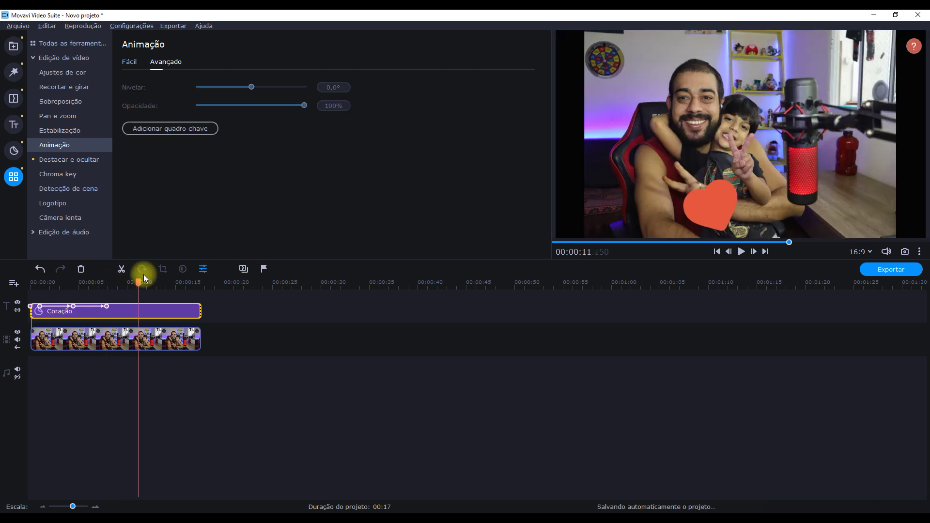
click(195, 130)
drag(732, 189, 781, 137)
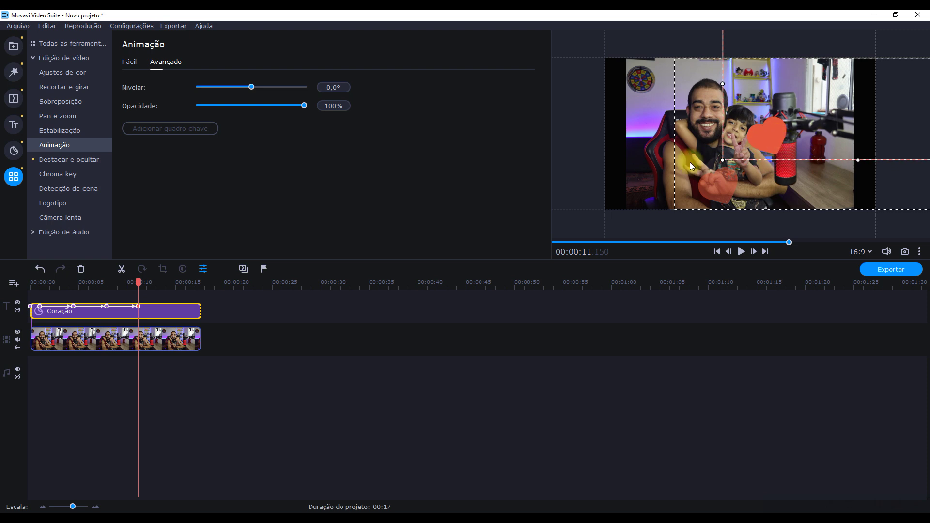
- Add a keyframe at about 00:00:13.900 and move the heart to the photo's lower-right corner
drag(137, 282, 164, 280)
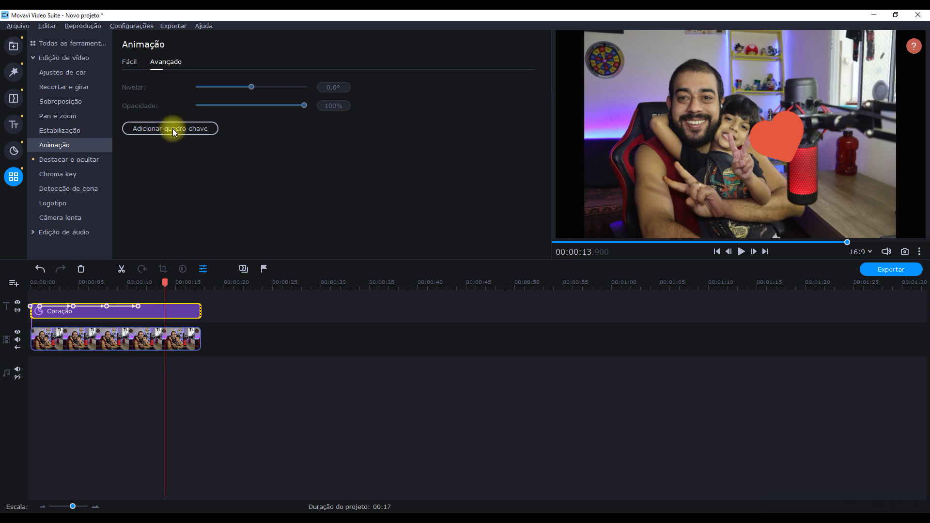
click(172, 128)
drag(821, 134, 873, 188)
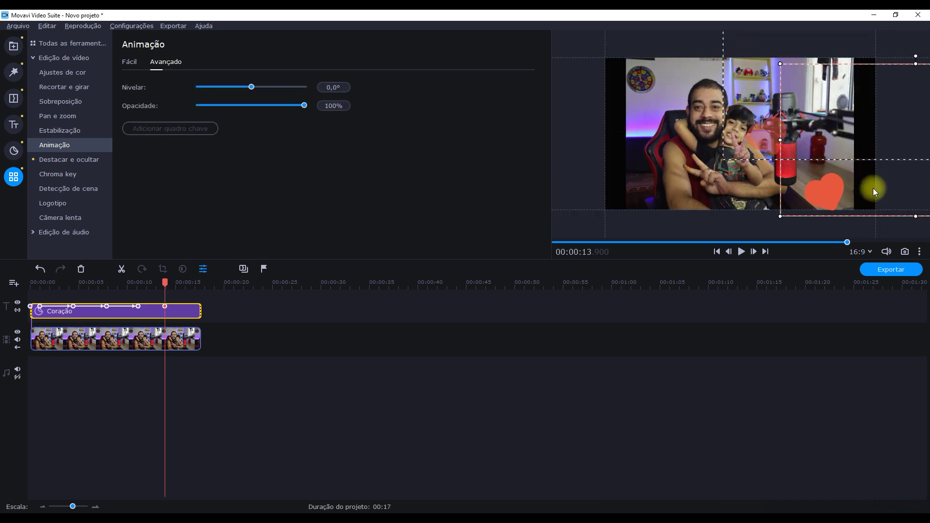
- Add a keyframe at about 00:00:17.600 and move the heart up and right, out of the frame
drag(165, 286, 201, 286)
click(187, 129)
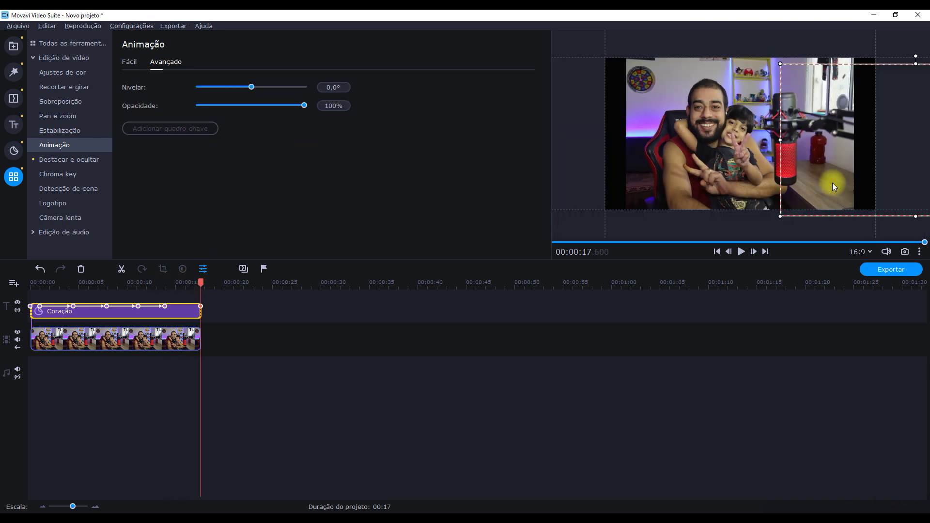
drag(847, 196, 920, 149)
- Play the heart sticker's keyframe animation from the beginning of the timeline
key(Home)
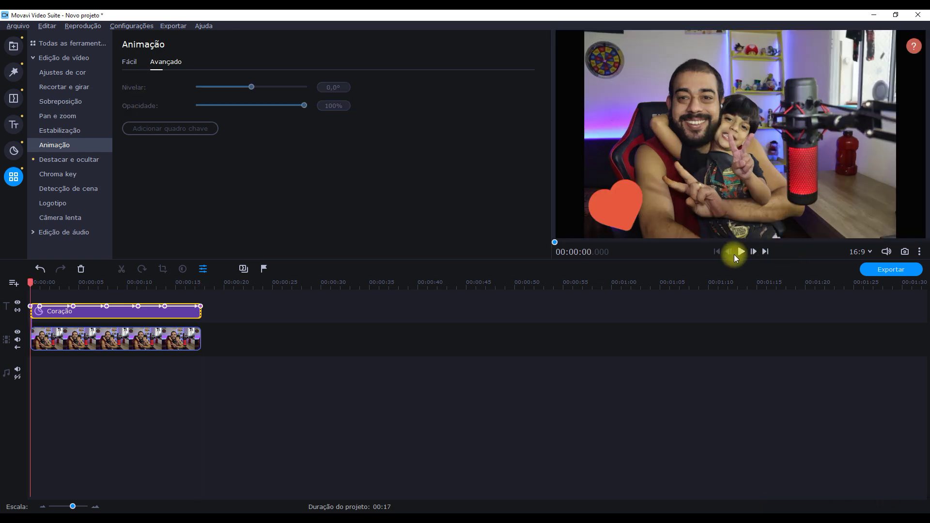
mouse_move(25, 282)
mouse_down()
mouse_move(39, 282)
mouse_move(21, 285)
mouse_up()
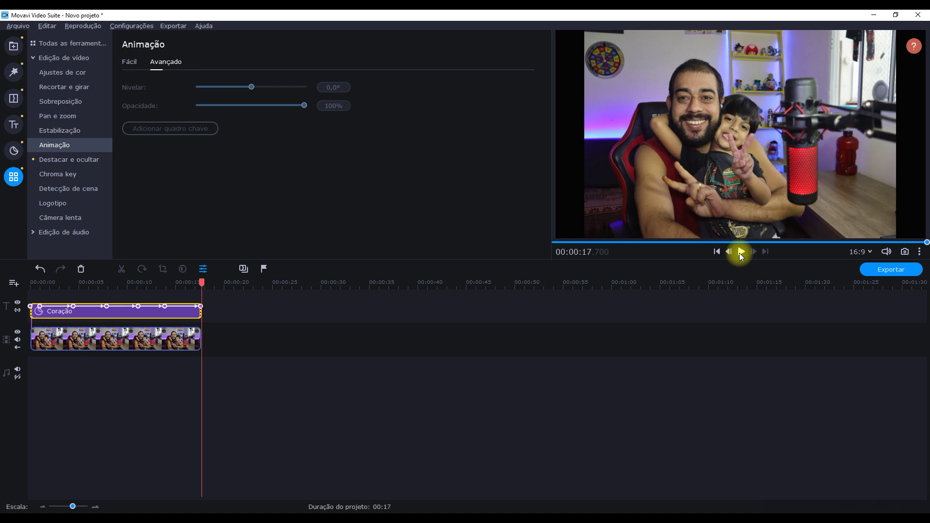
click(741, 252)
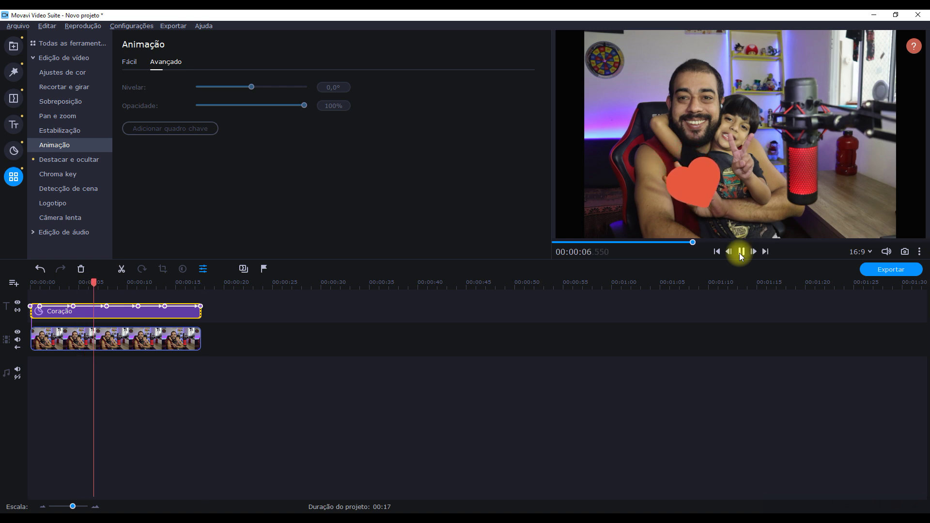